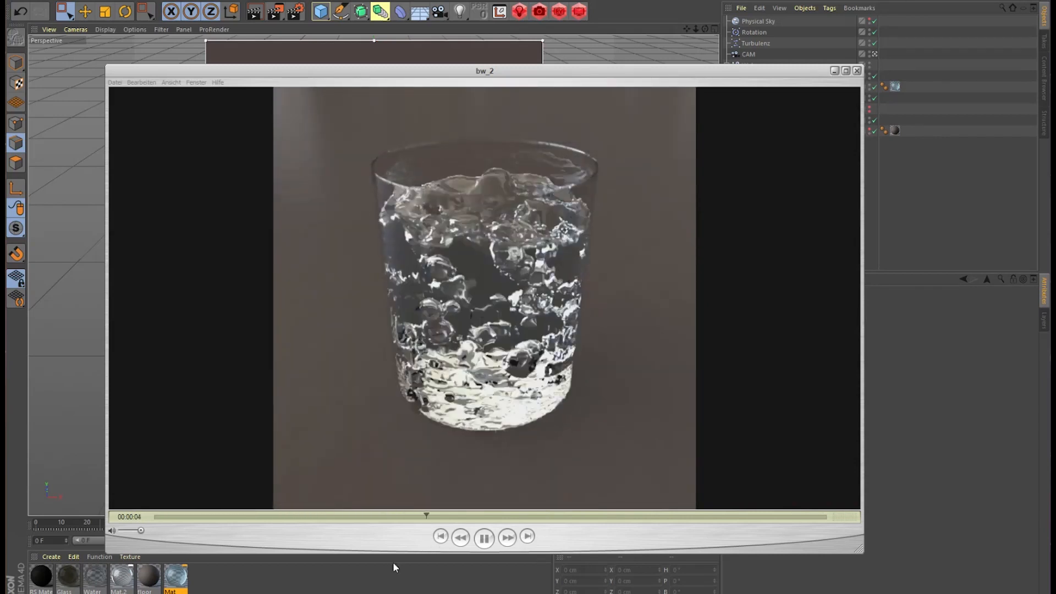
- Close the rendered preview video and expand the Volumenerzeuger hierarchy to review its cyl, Emitter and cube children
{"action": "left_click", "coordinate": [857, 71]}
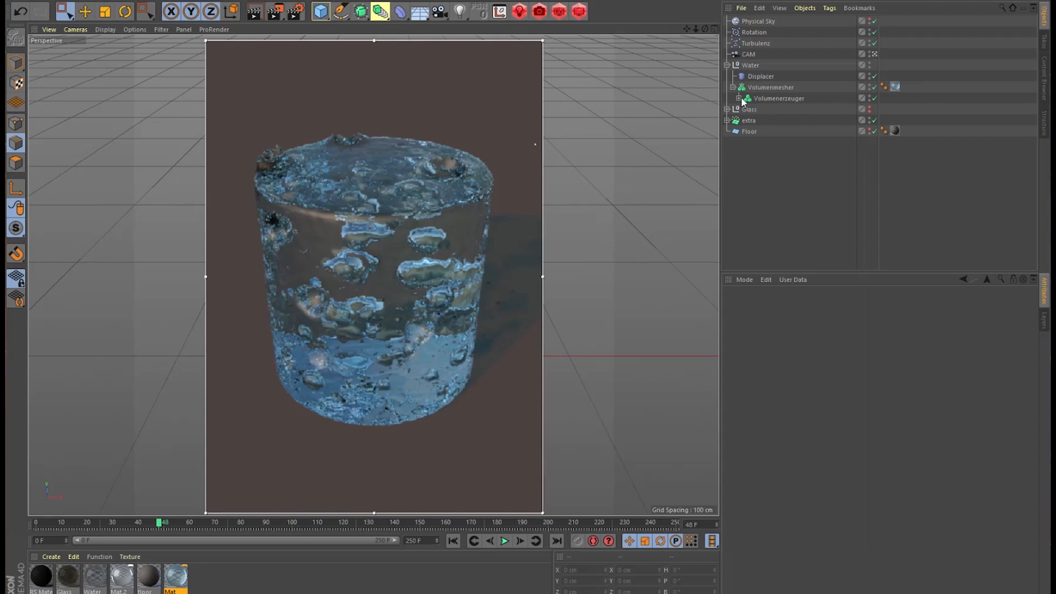
{"action": "left_click", "coordinate": [277, 12]}
{"action": "left_click", "coordinate": [333, 264]}
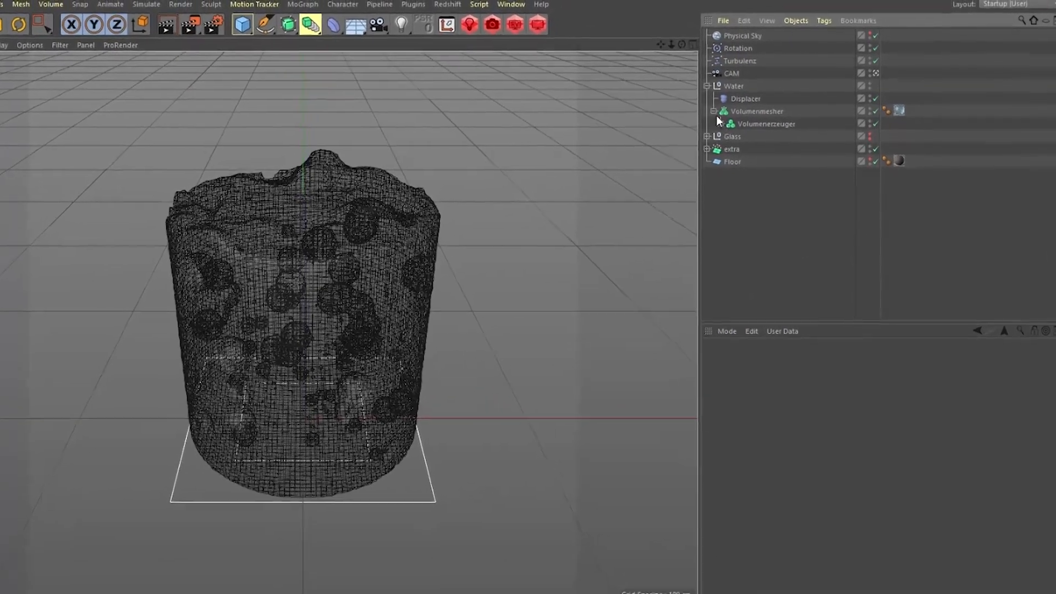
{"action": "left_click", "coordinate": [713, 136]}
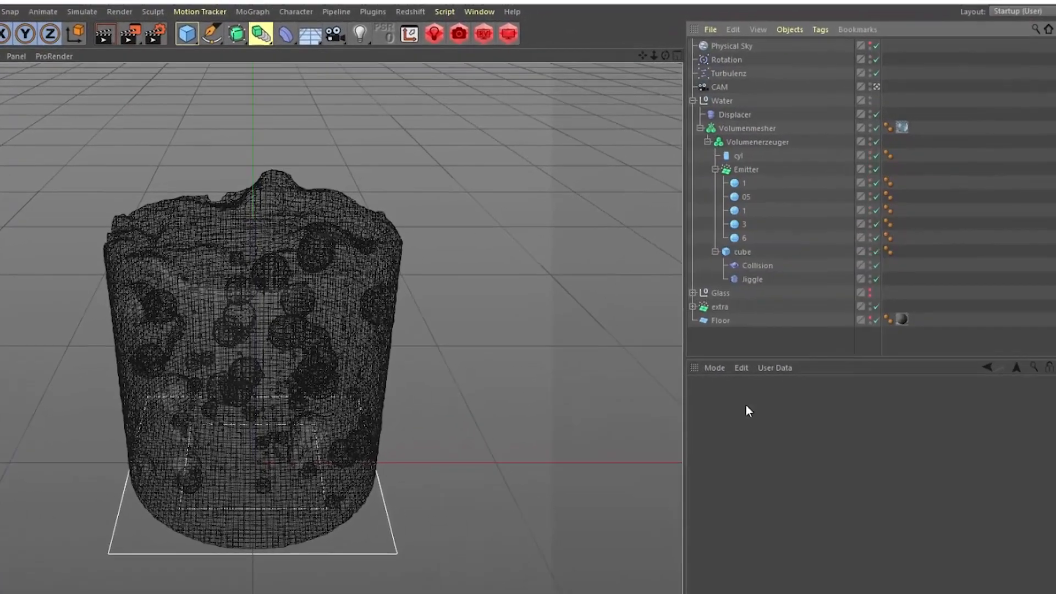
{"action": "left_click", "coordinate": [715, 252]}
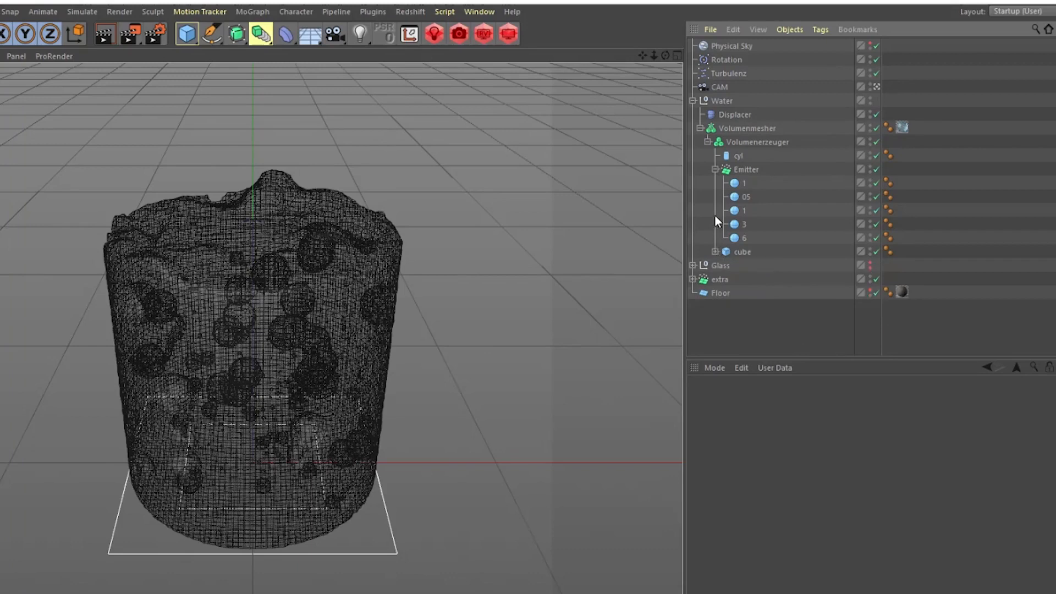
{"action": "left_click", "coordinate": [715, 169]}
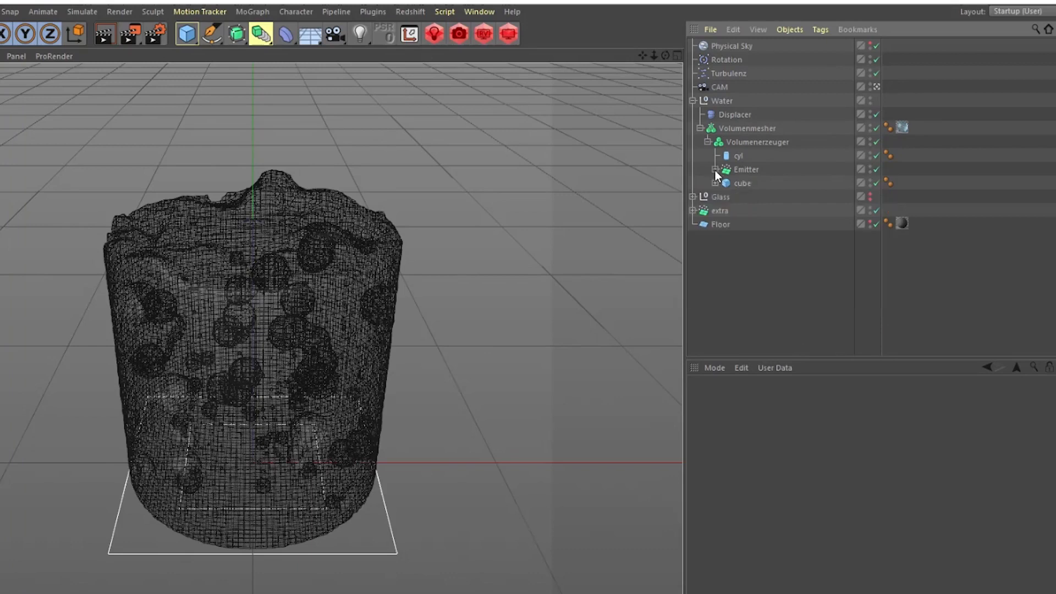
- Examine the Emitter's particle settings and child spheres, plus the object properties of the cube and cyl
{"action": "left_click", "coordinate": [743, 171]}
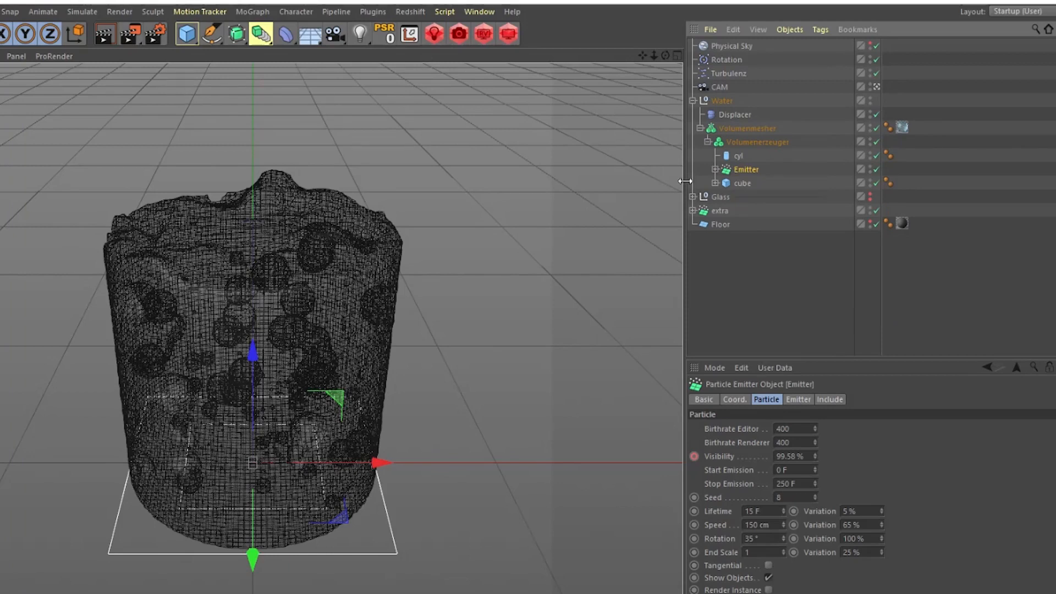
{"action": "left_click", "coordinate": [715, 169]}
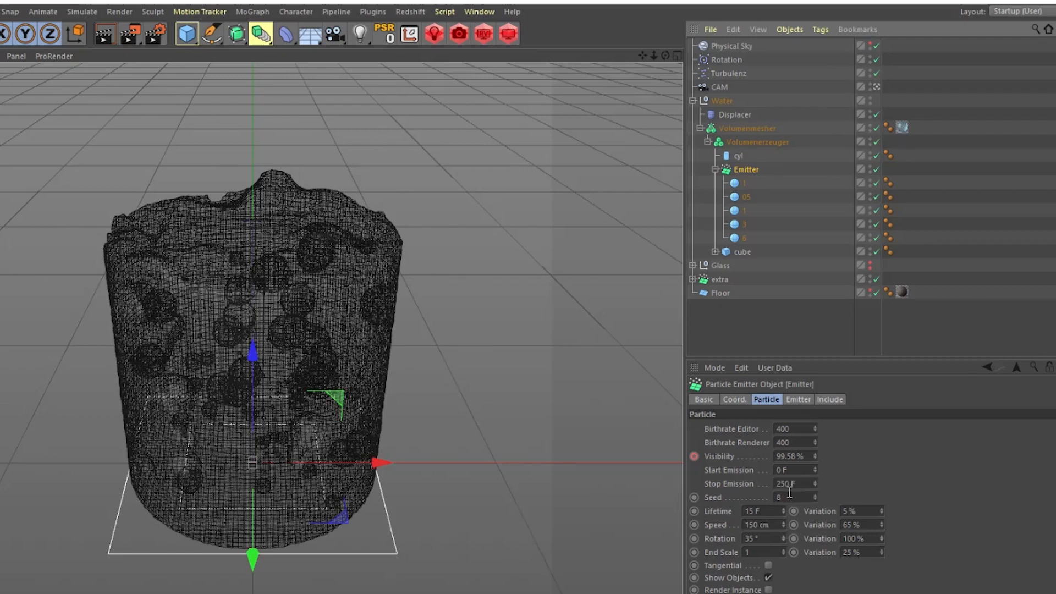
{"action": "left_click", "coordinate": [714, 169]}
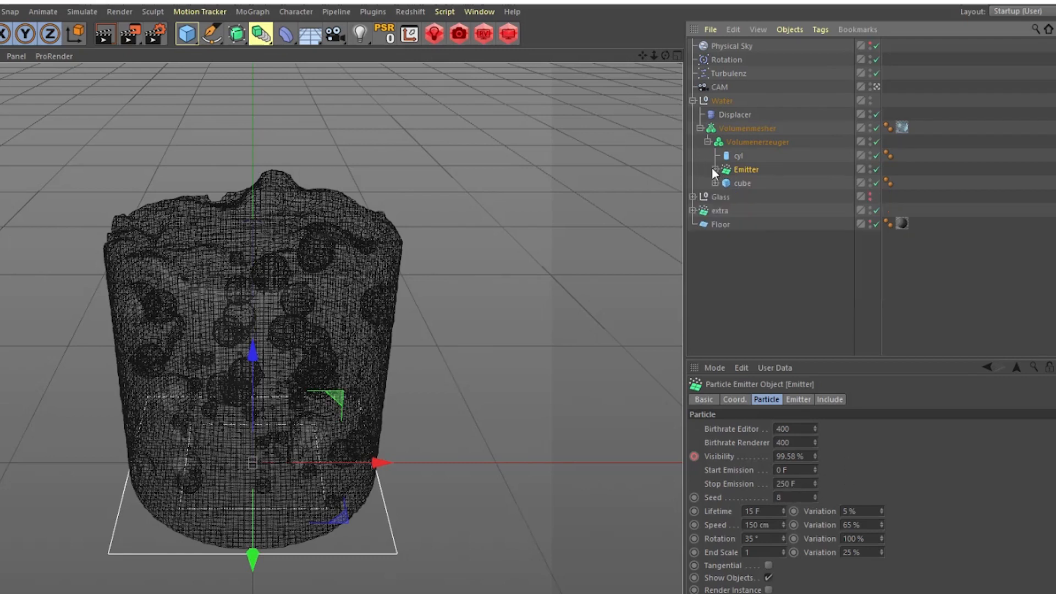
{"action": "left_click", "coordinate": [740, 183]}
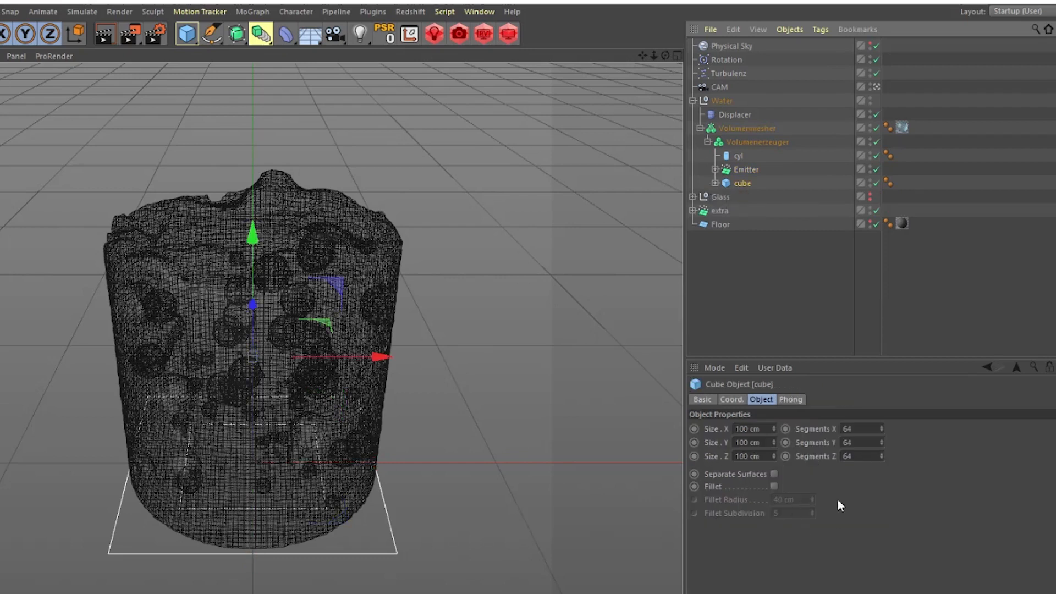
{"action": "left_click", "coordinate": [737, 157]}
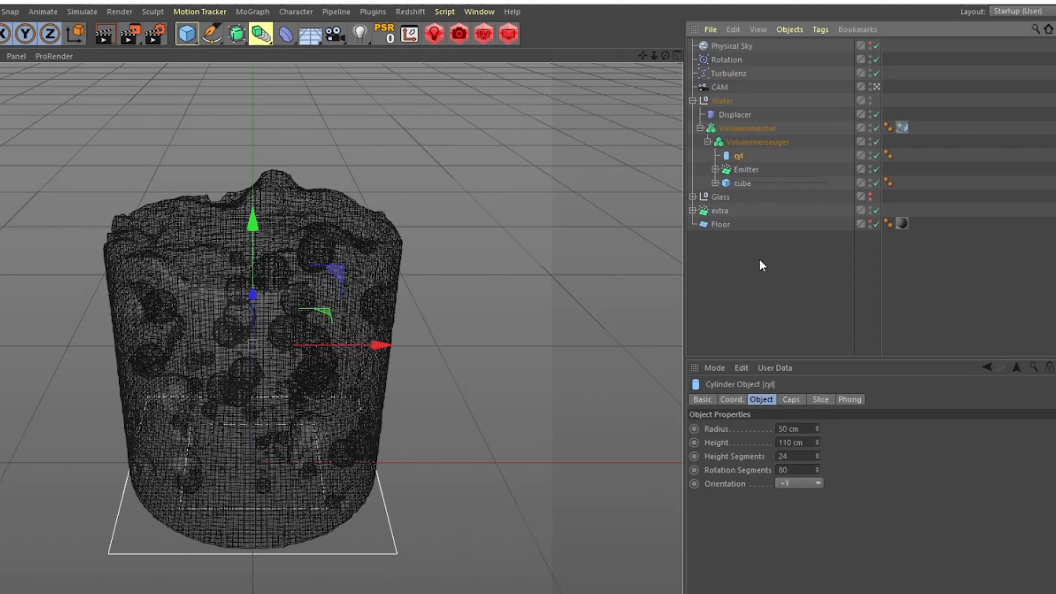
- Examine the boolean modes of the cube, Emitter and cyl in the Volumenerzeuger's object list
{"action": "left_click", "coordinate": [756, 143]}
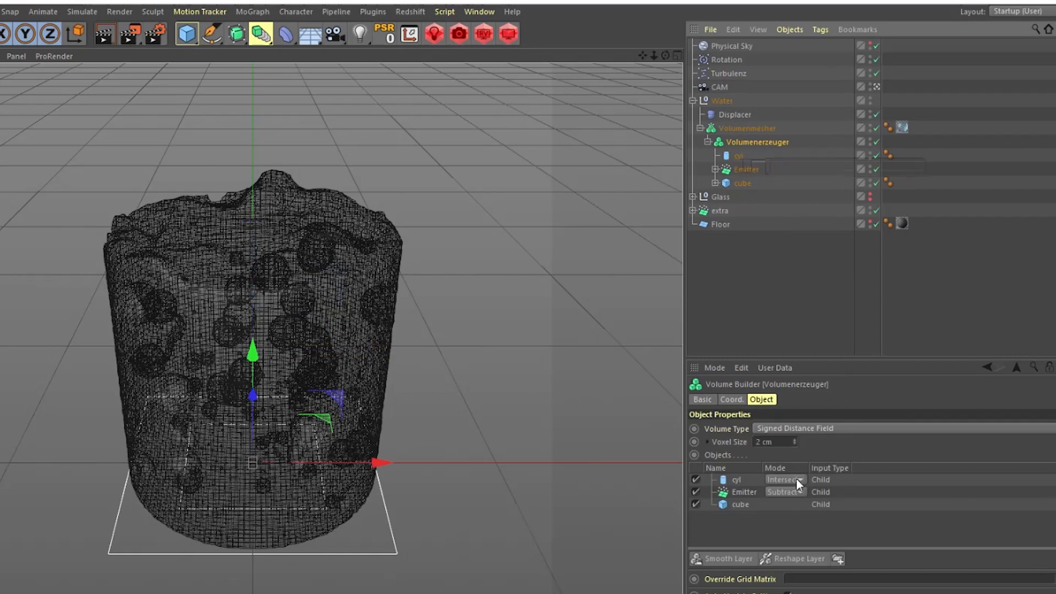
{"action": "left_click", "coordinate": [741, 506]}
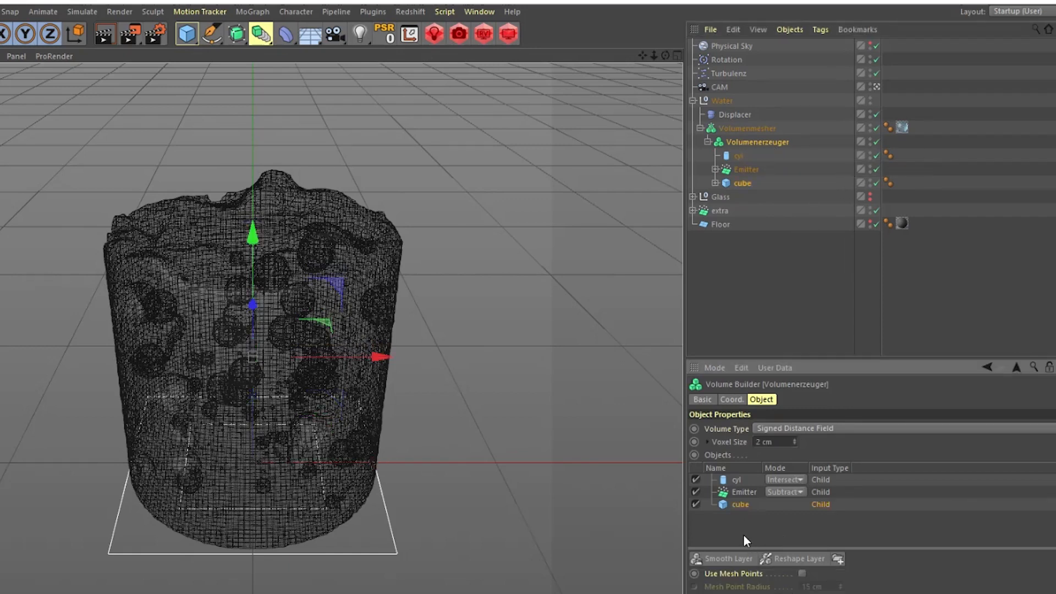
{"action": "left_click", "coordinate": [742, 493]}
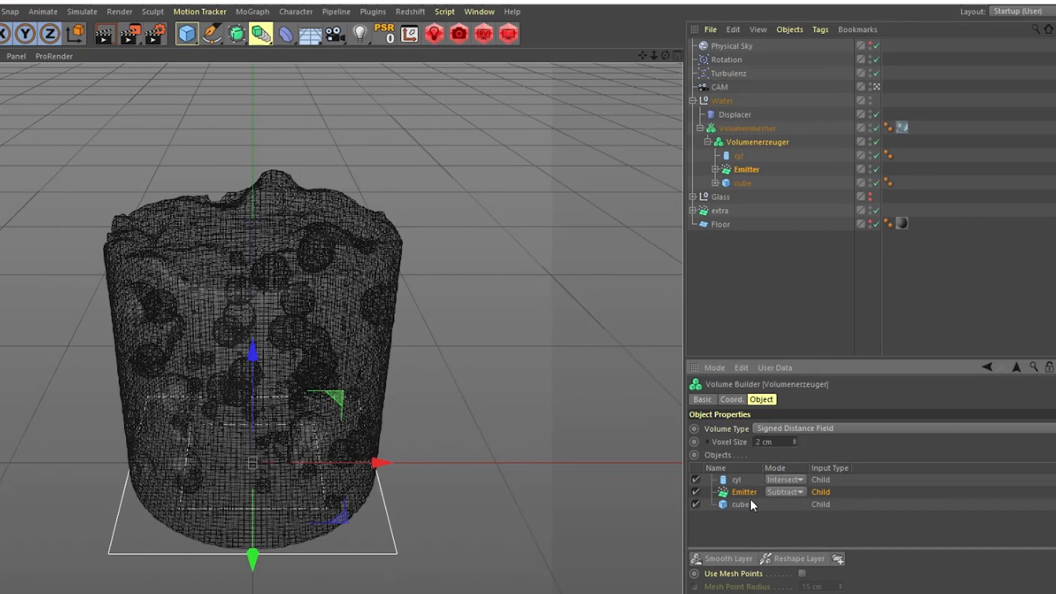
{"action": "left_click", "coordinate": [738, 479]}
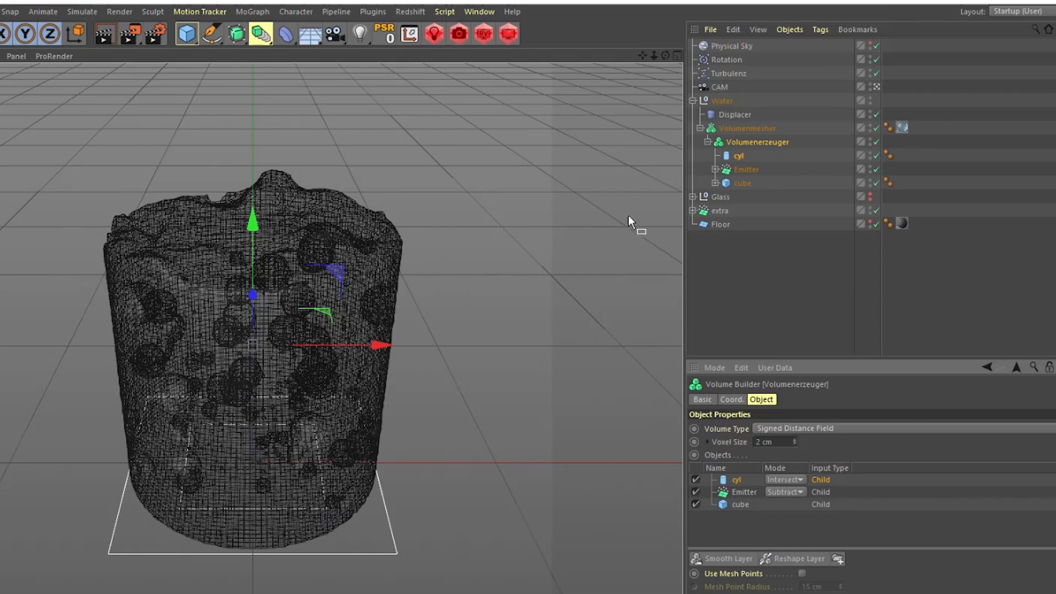
- Switch off the Collision and Jiggle deformers under the cube to compare the water surface without them
{"action": "left_click", "coordinate": [710, 174]}
{"action": "left_click", "coordinate": [715, 183]}
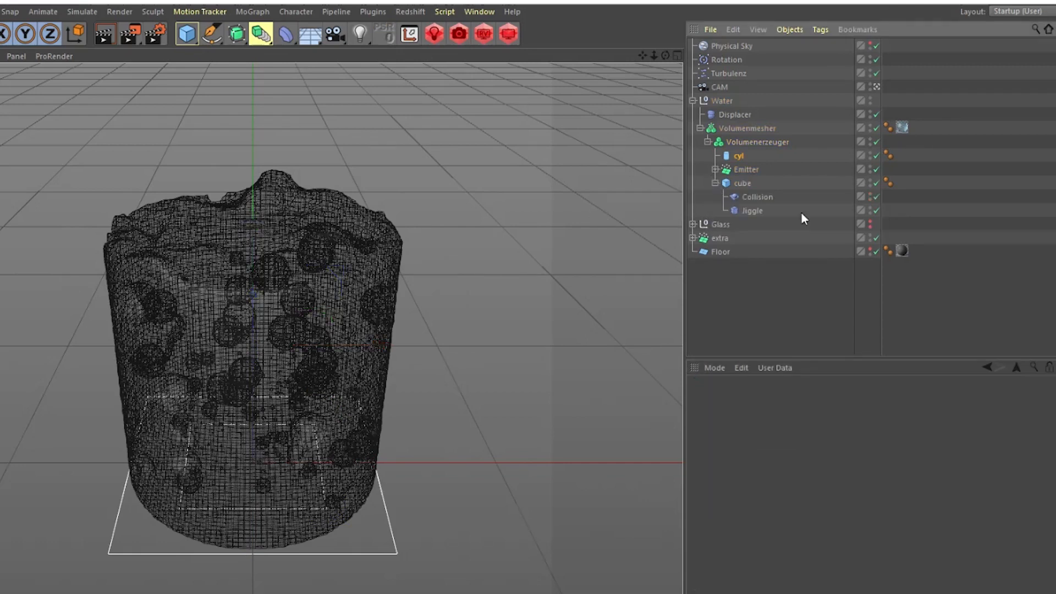
{"action": "left_click", "coordinate": [877, 210]}
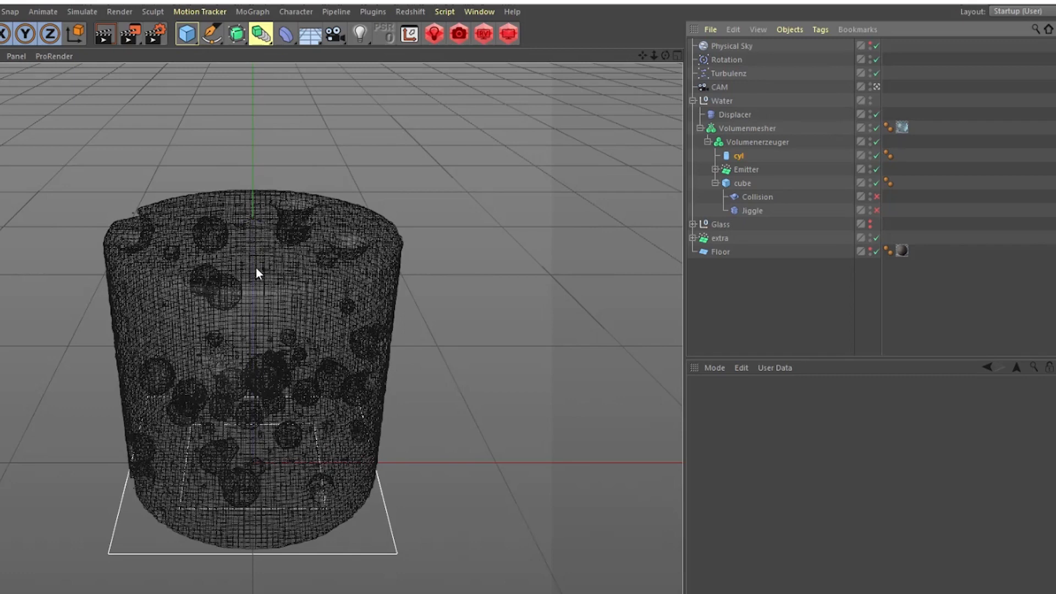
- Inspect the Collision deformer's colliders and the Jiggle deformer's object and advanced settings, and render the view
{"action": "left_click", "coordinate": [742, 181]}
{"action": "left_click", "coordinate": [751, 197]}
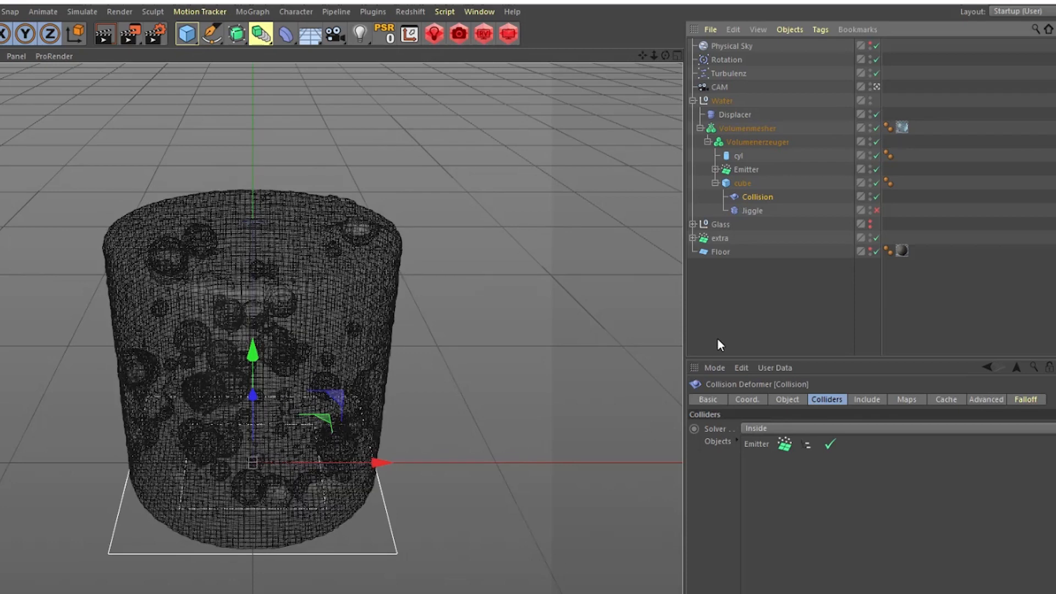
{"action": "left_click", "coordinate": [752, 212]}
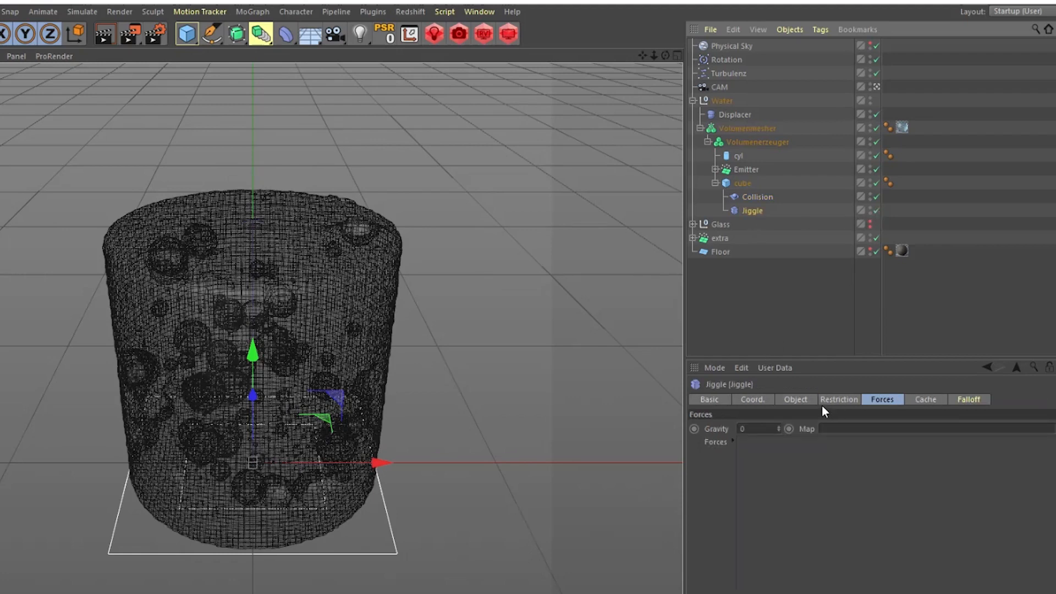
{"action": "left_click", "coordinate": [790, 400]}
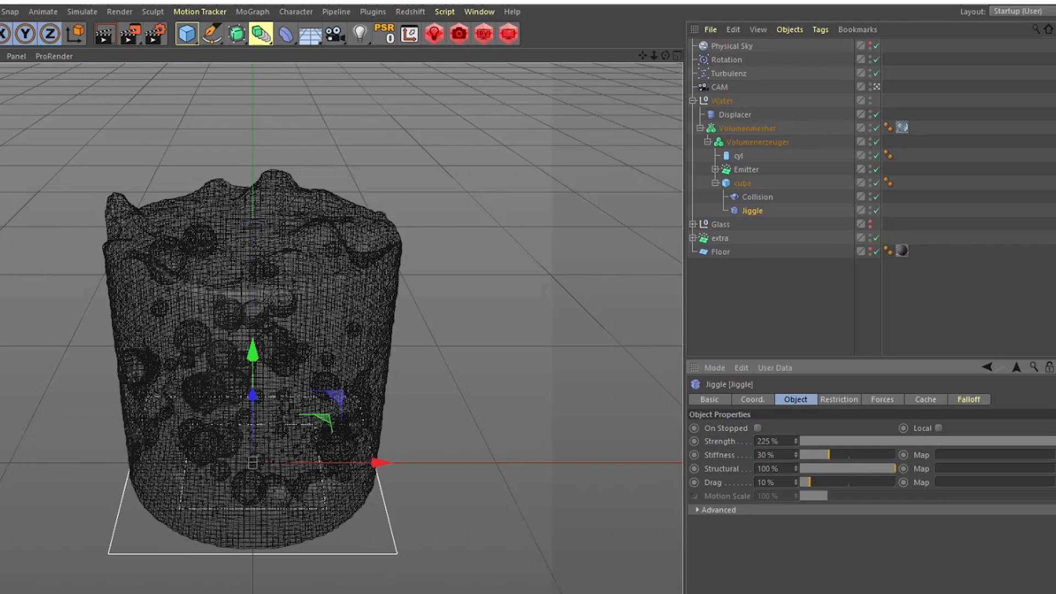
{"action": "left_click", "coordinate": [695, 511]}
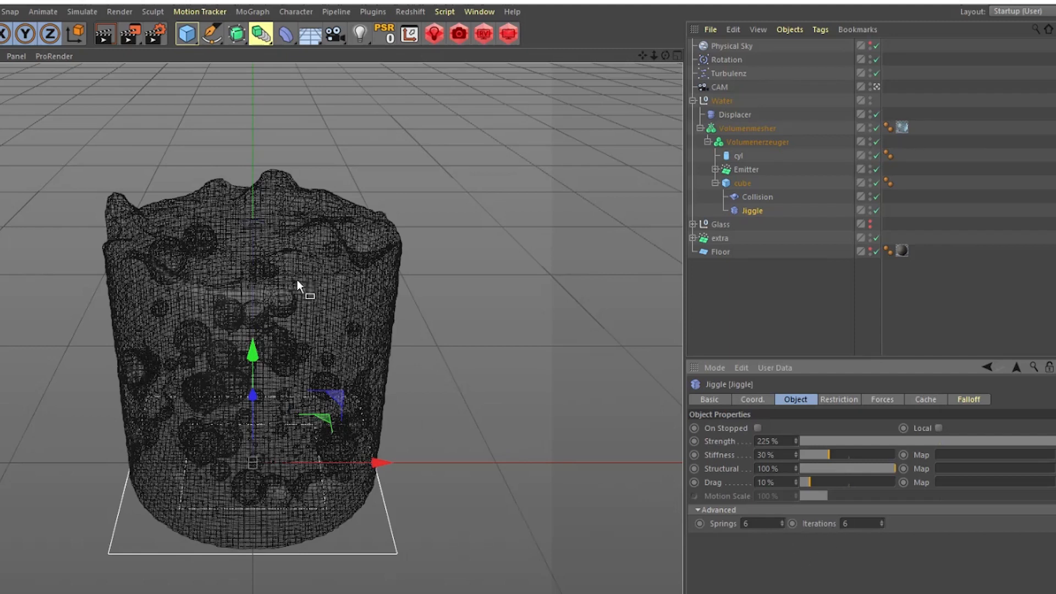
{"action": "left_click", "coordinate": [103, 39]}
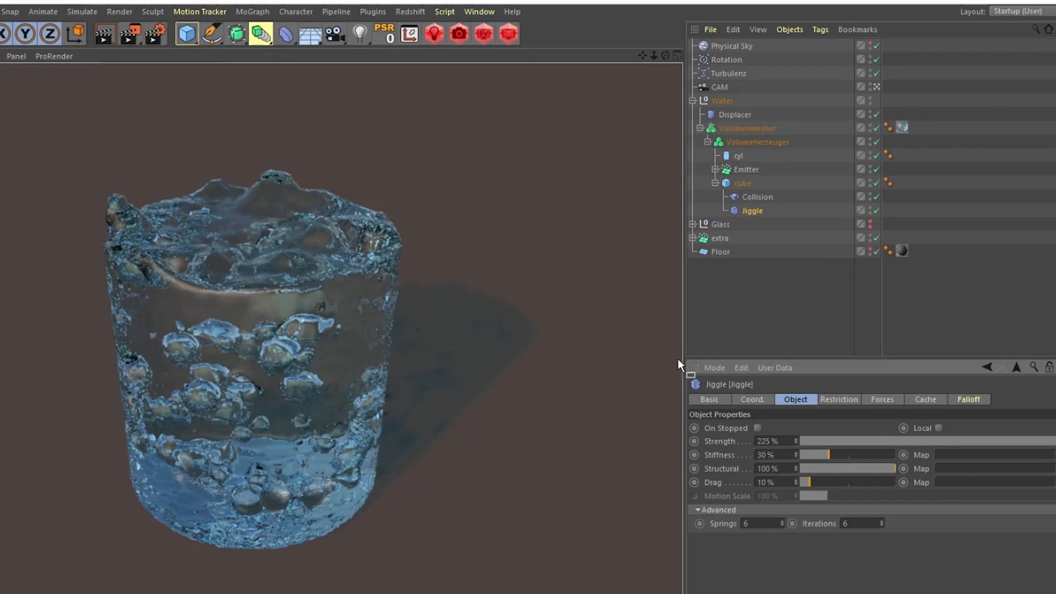
- Collapse the cube's hierarchy and review the properties of the Volumenerzeuger and the Volumenmesher
{"action": "left_click", "coordinate": [715, 183]}
{"action": "left_click", "coordinate": [763, 143]}
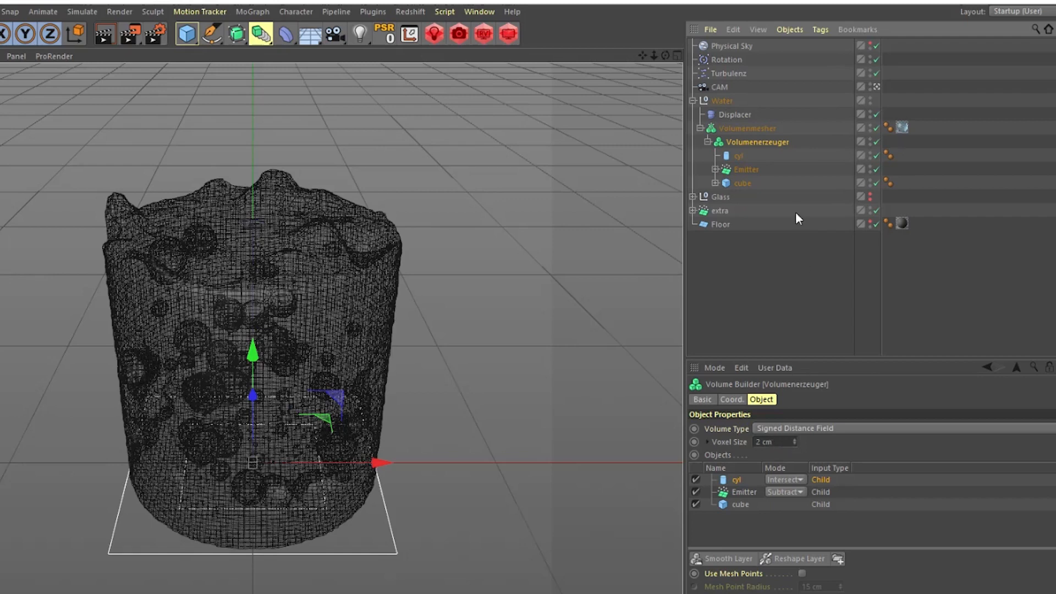
{"action": "left_click", "coordinate": [739, 129]}
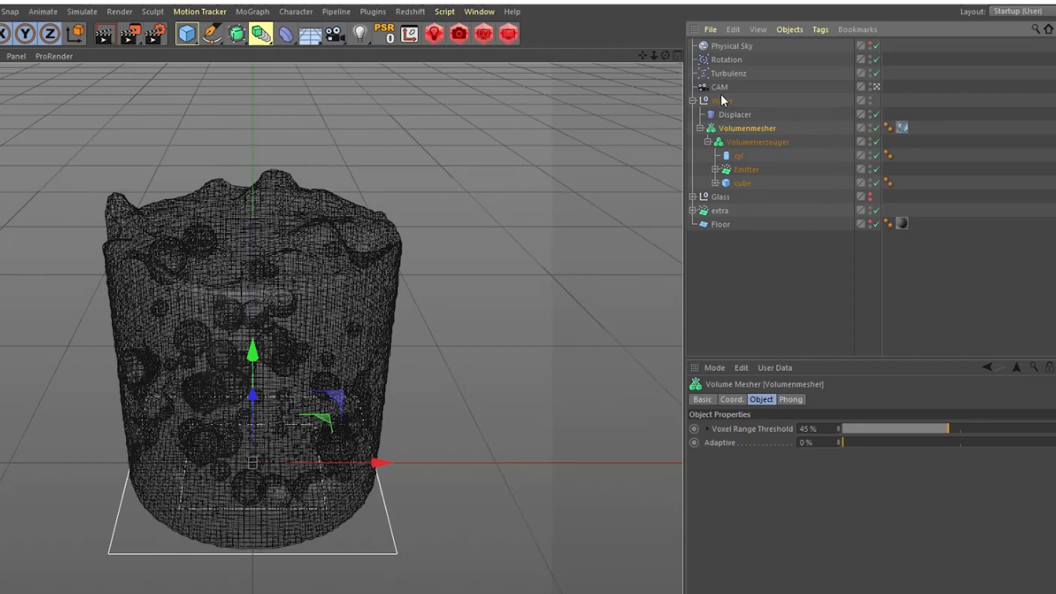
- Inspect the Displacer's Noise shader settings and its strength, height and direction properties
{"action": "left_click", "coordinate": [733, 115]}
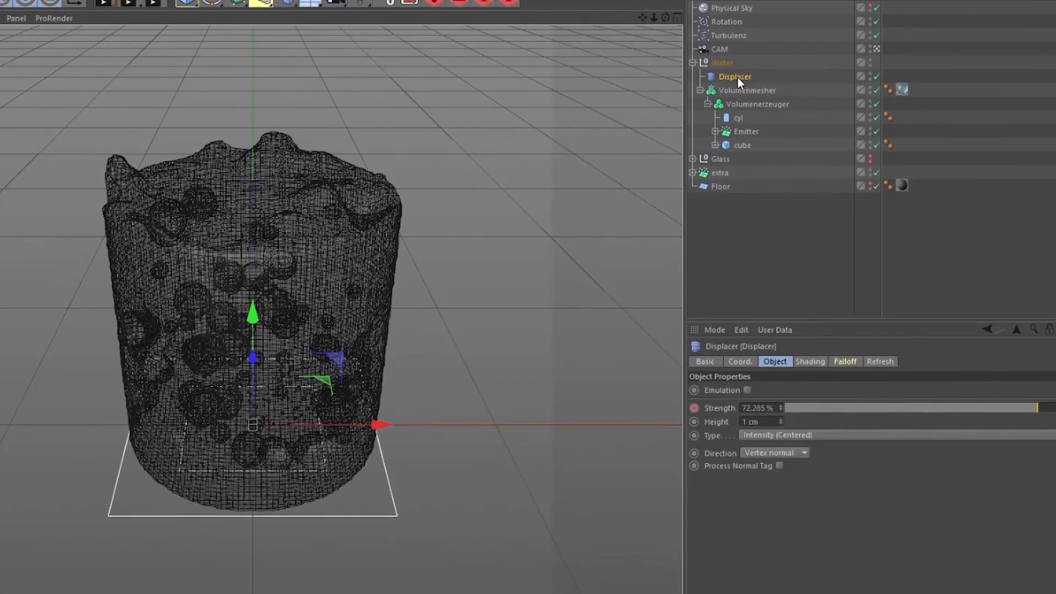
{"action": "left_click", "coordinate": [811, 361]}
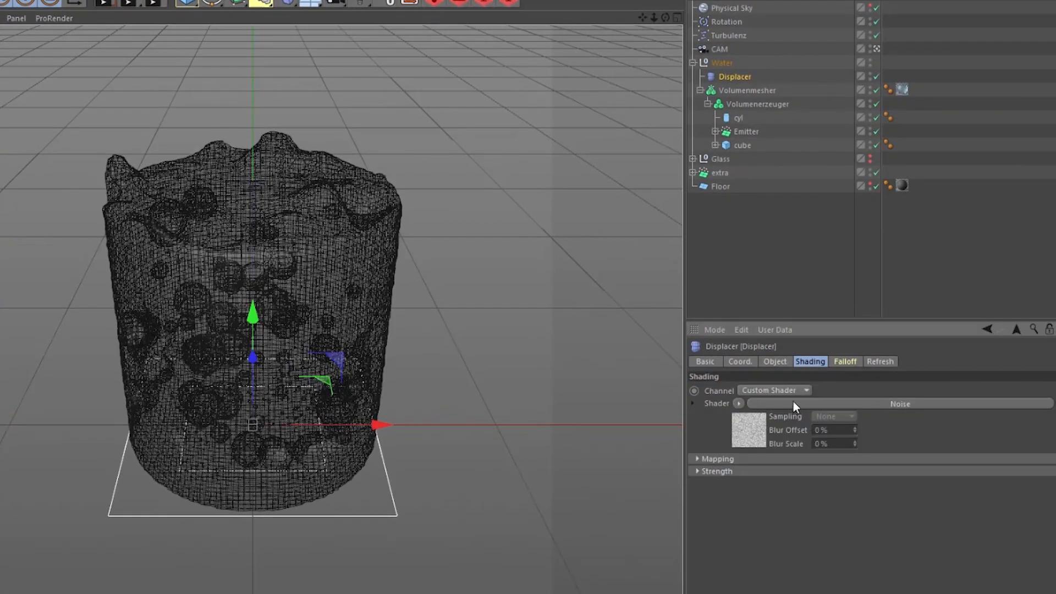
{"action": "left_click", "coordinate": [844, 403]}
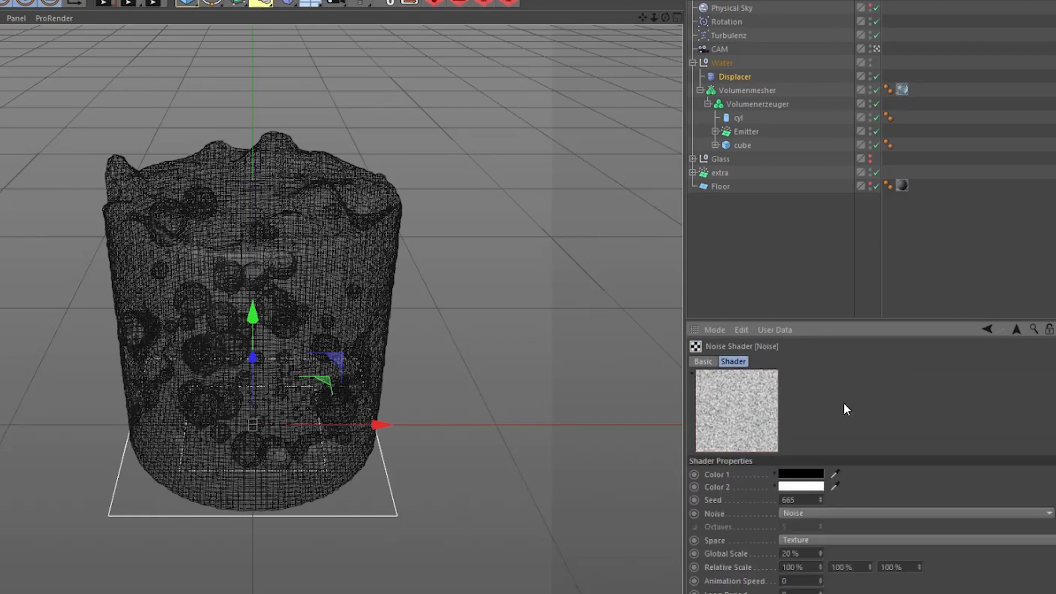
{"action": "left_click_drag", "start_coordinate": [830, 320], "coordinate": [830, 222]}
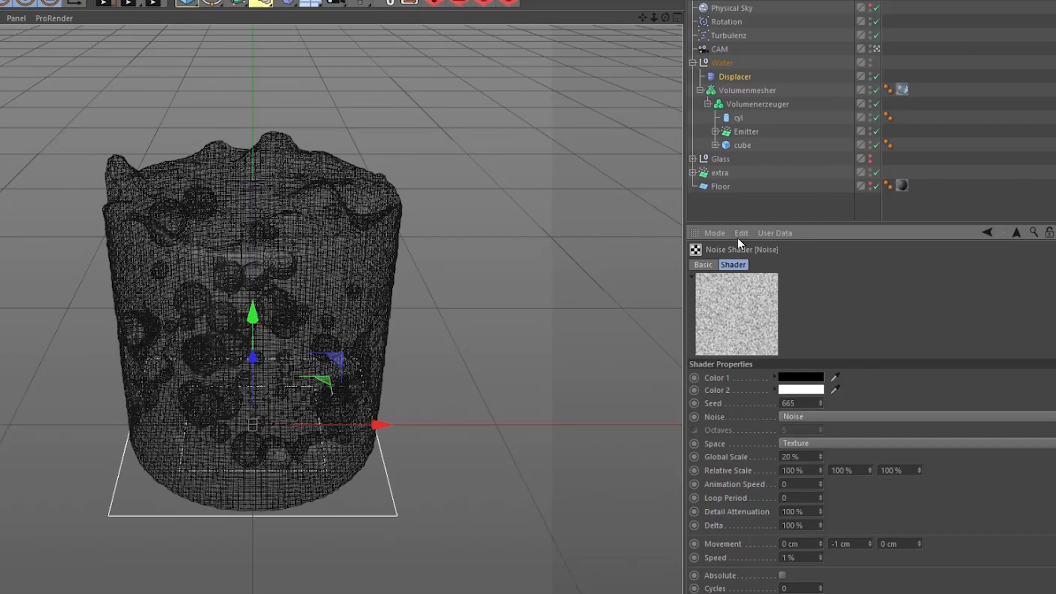
{"action": "left_click", "coordinate": [726, 78]}
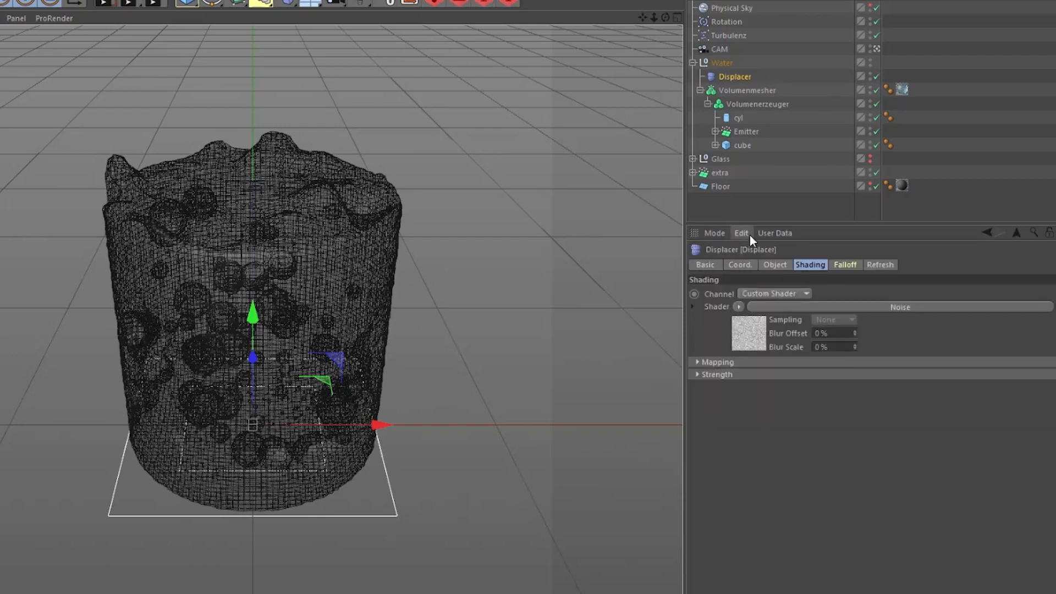
{"action": "left_click", "coordinate": [772, 264]}
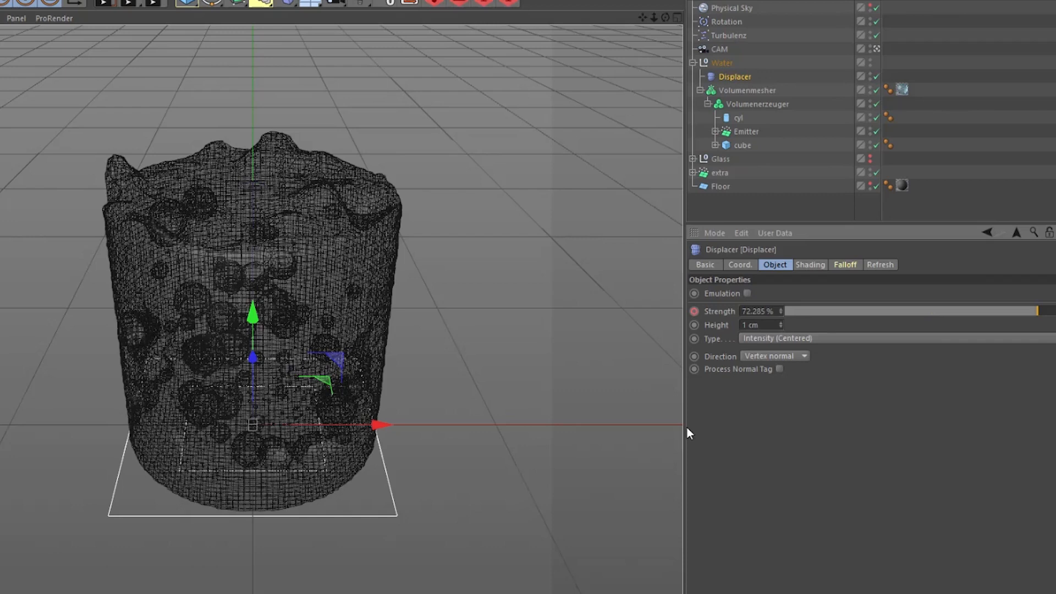
- Review the particle settings and child spheres of the extra emitter, with the Volumenmesher's hierarchy collapsed
{"action": "left_click", "coordinate": [701, 90]}
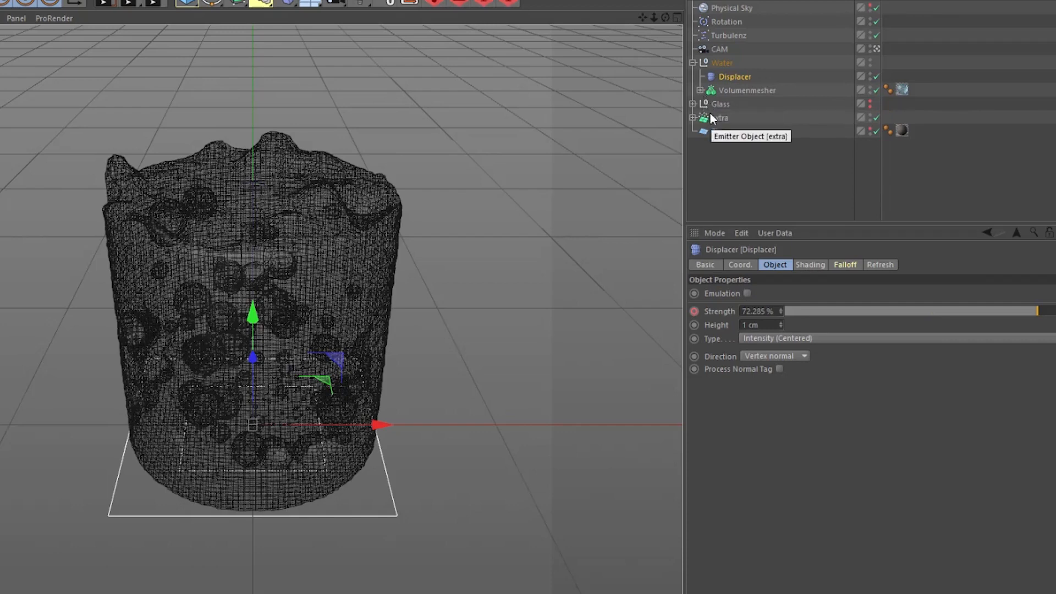
{"action": "left_click", "coordinate": [724, 117]}
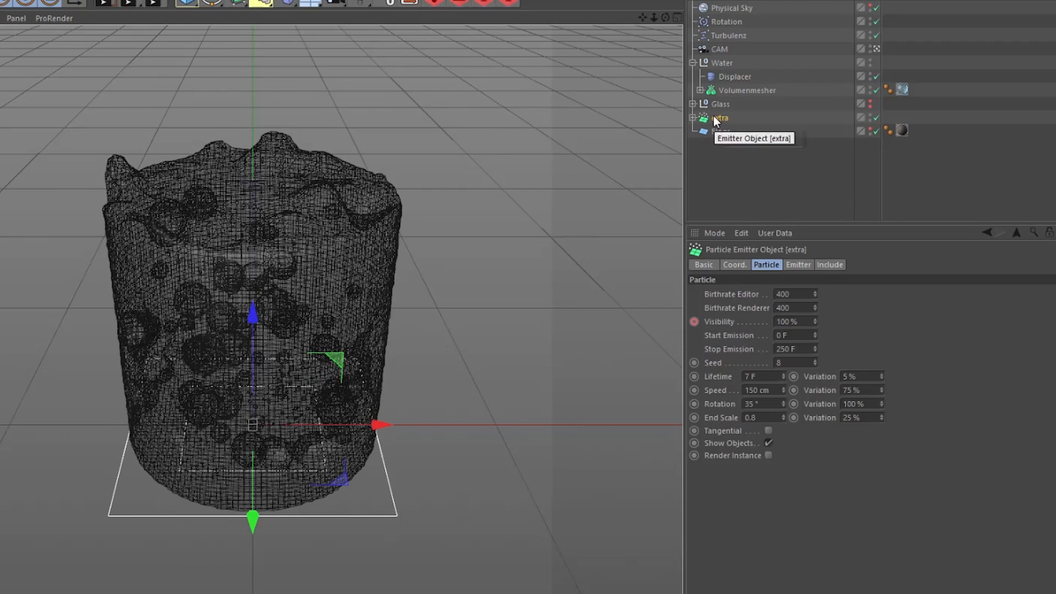
{"action": "left_click", "coordinate": [693, 118]}
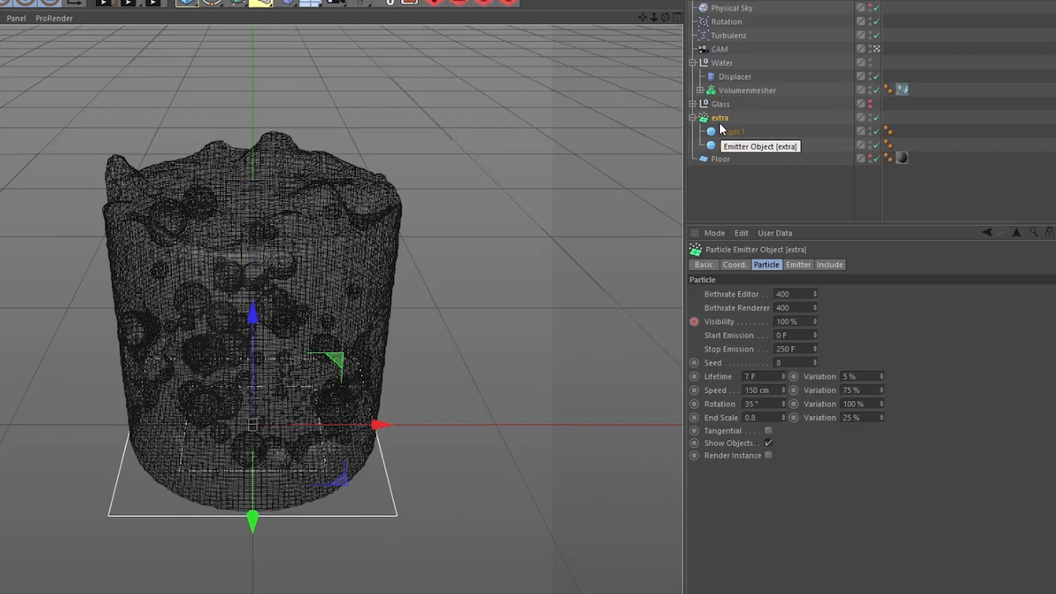
{"action": "left_click_drag", "start_coordinate": [720, 121], "coordinate": [316, 395]}
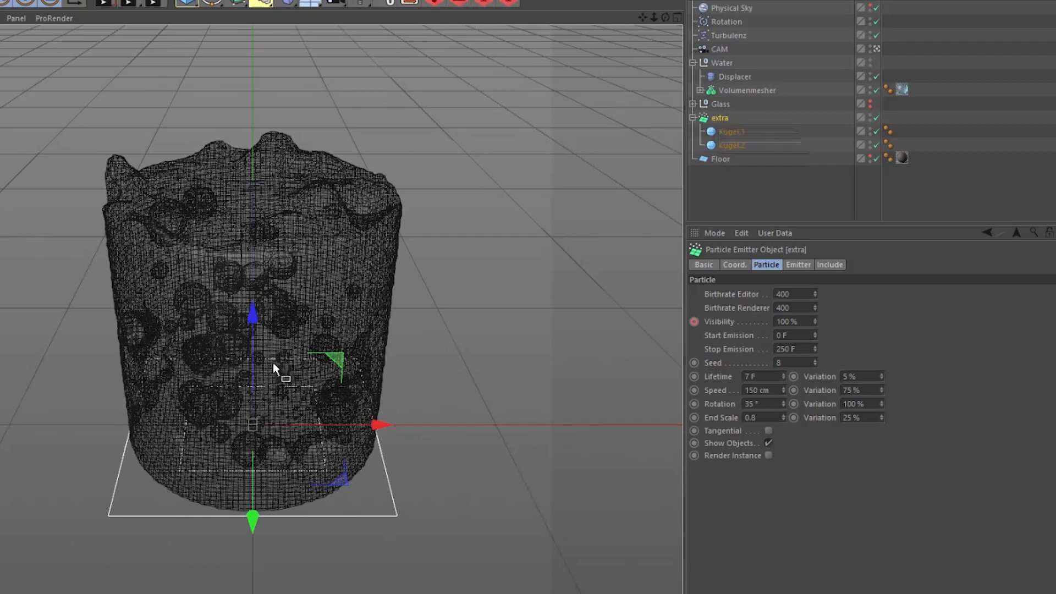
{"action": "left_click_drag", "start_coordinate": [306, 311], "coordinate": [328, 315]}
{"action": "left_click", "coordinate": [693, 118]}
- Review the Glass null's child object and make the glass visible in the viewport, leaving its hierarchy collapsed
{"action": "left_click", "coordinate": [718, 104]}
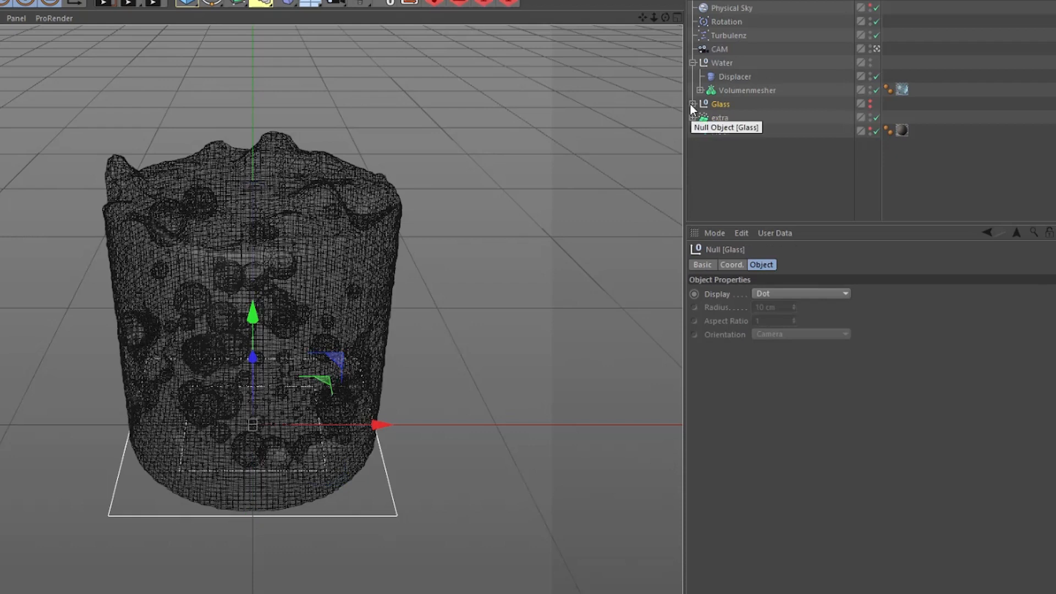
{"action": "left_click", "coordinate": [692, 104]}
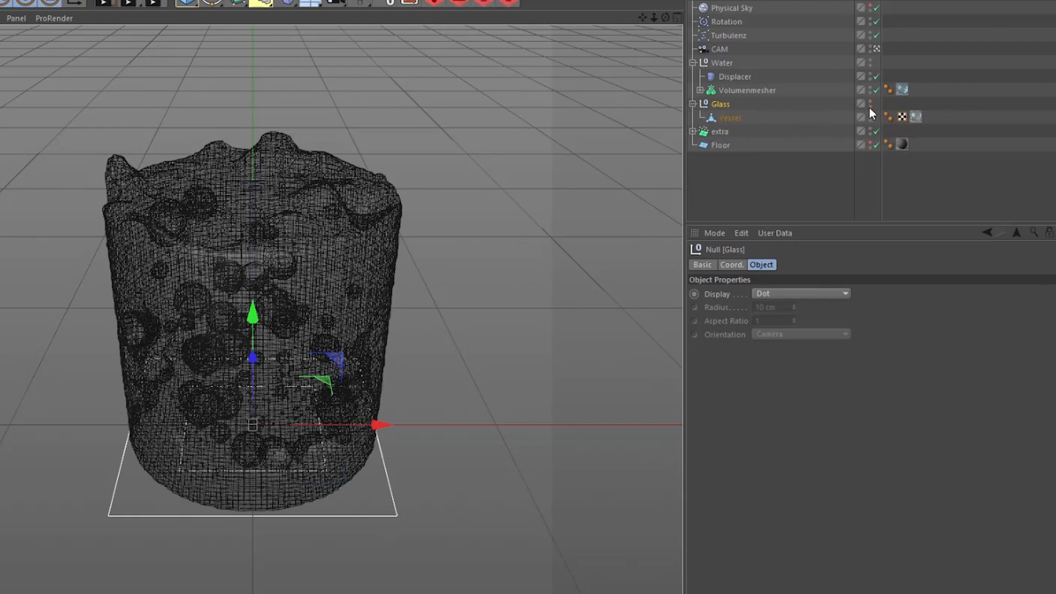
{"action": "left_click", "coordinate": [870, 102]}
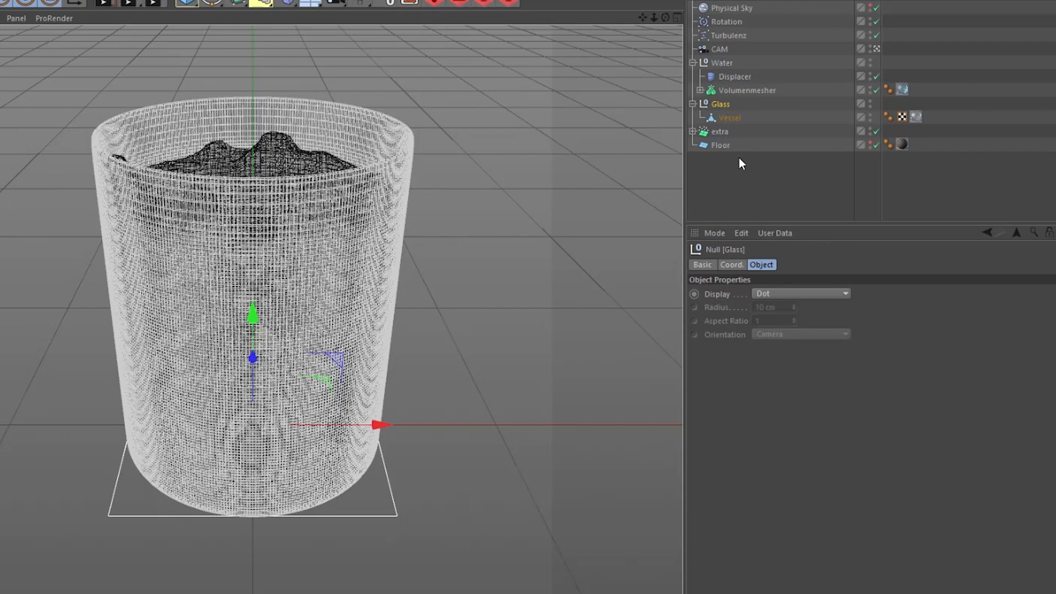
{"action": "left_click", "coordinate": [692, 104]}
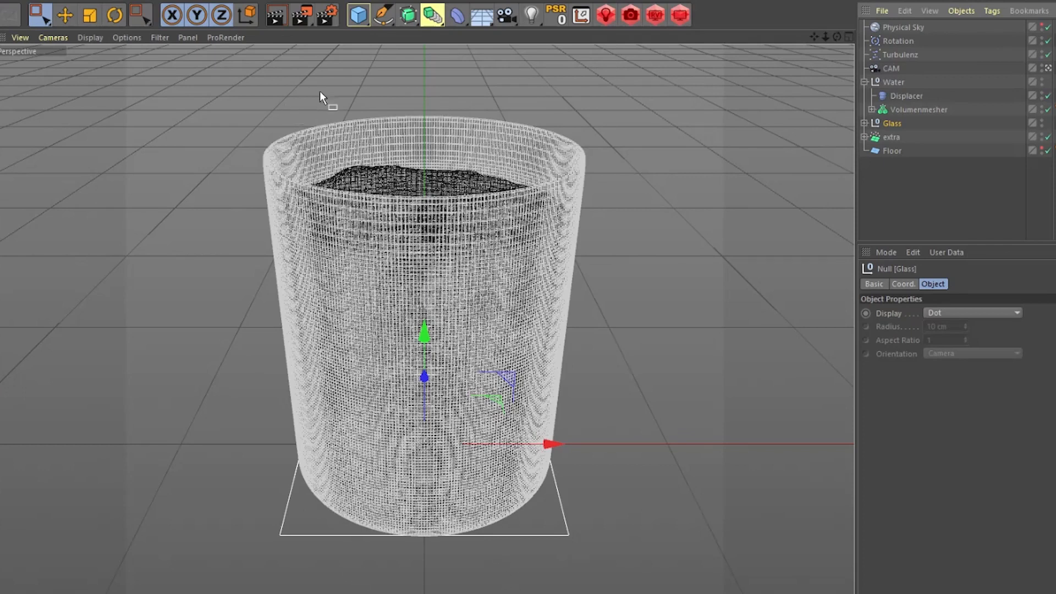
- Inspect the ray depth, reflection depth and anti-aliasing options in the render settings, and close them
{"action": "left_click", "coordinate": [325, 17]}
{"action": "left_click_drag", "start_coordinate": [430, 14], "coordinate": [427, 100]}
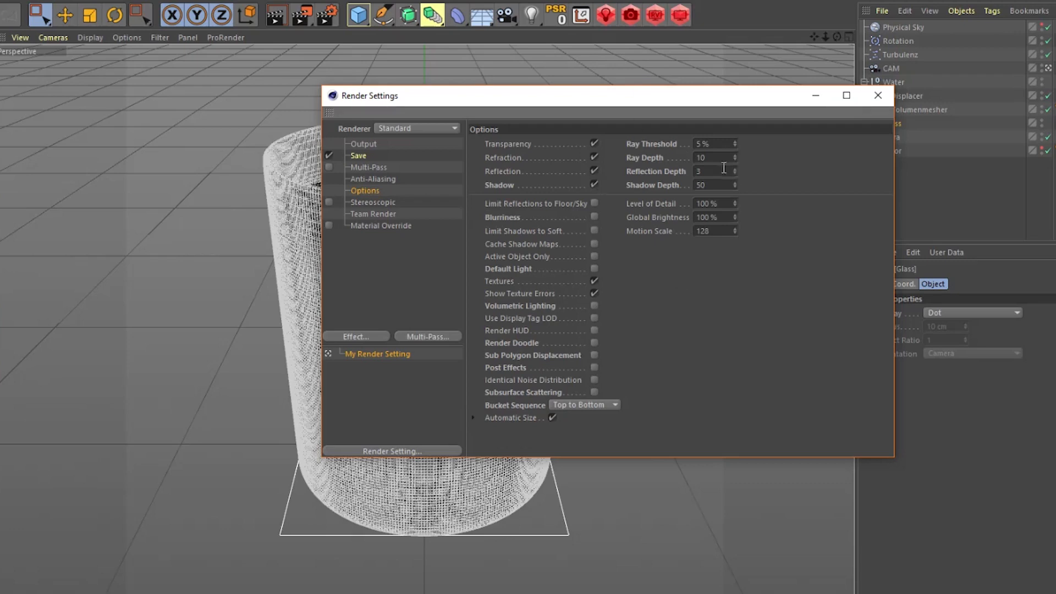
{"action": "left_click_drag", "start_coordinate": [670, 104], "coordinate": [613, 132]}
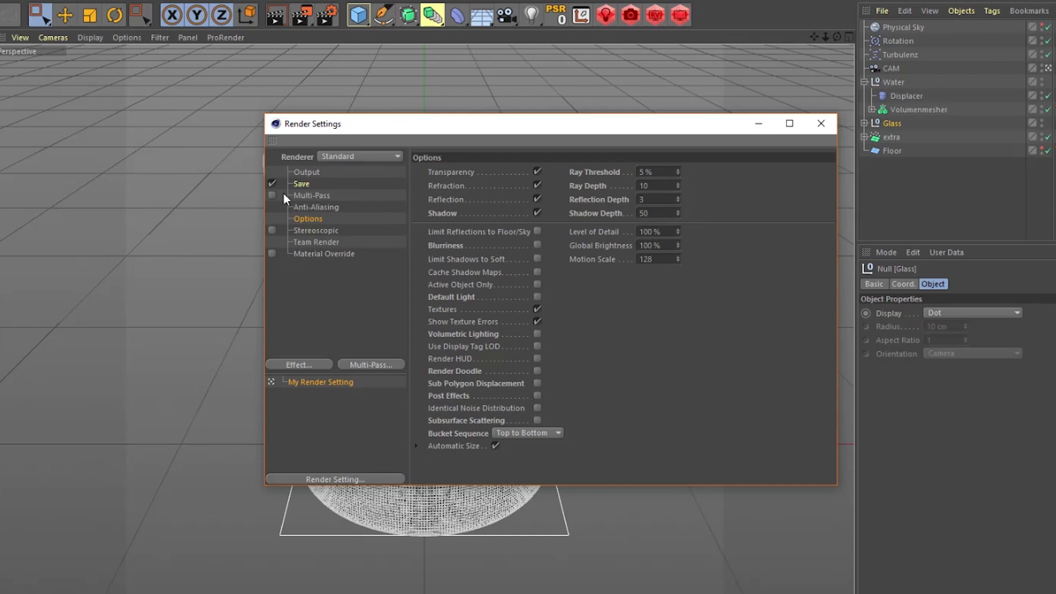
{"action": "left_click", "coordinate": [316, 206]}
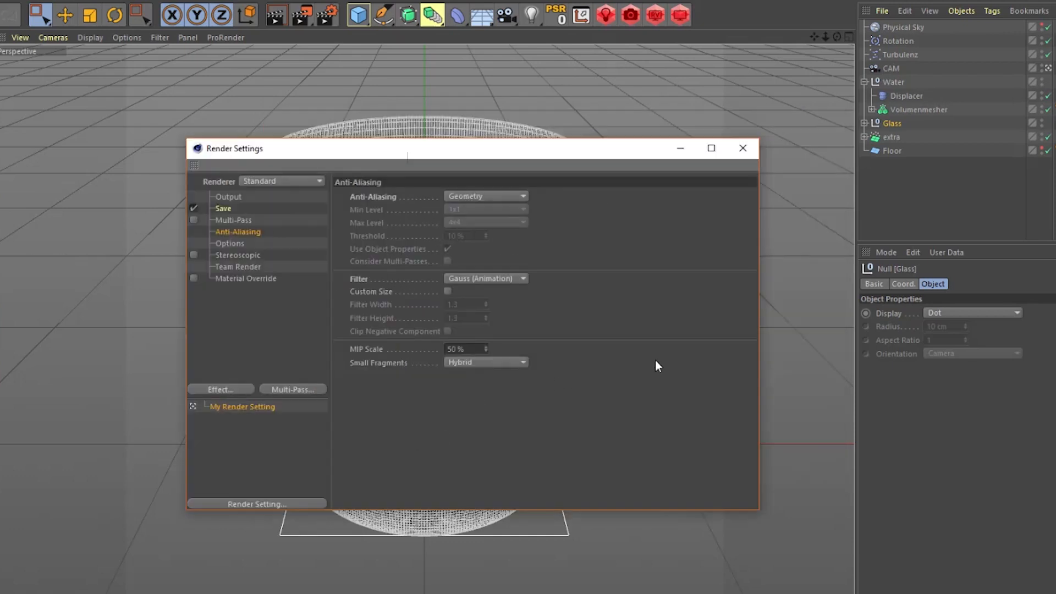
{"action": "left_click", "coordinate": [746, 147]}
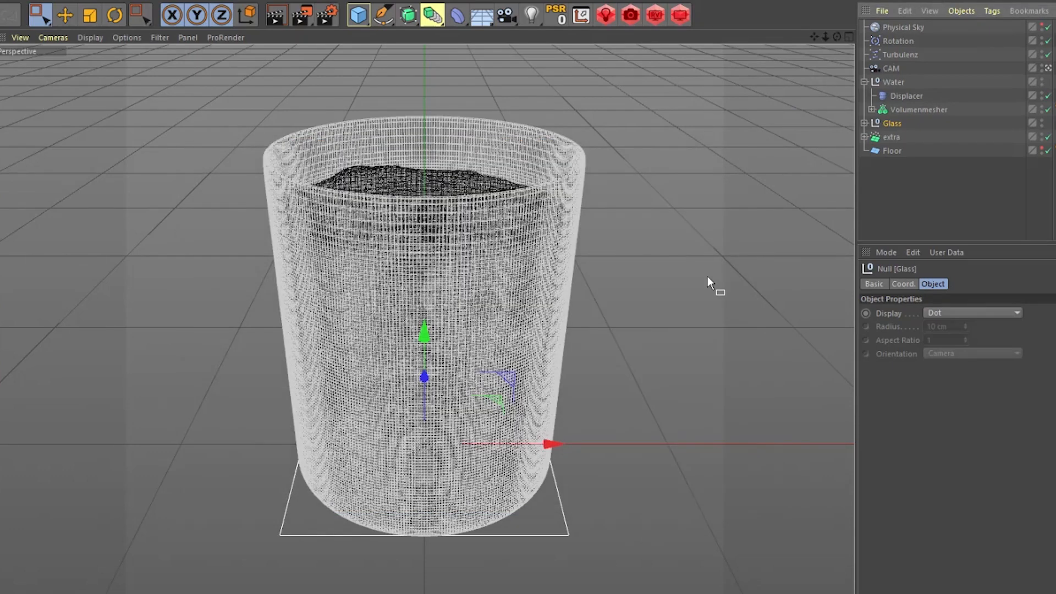